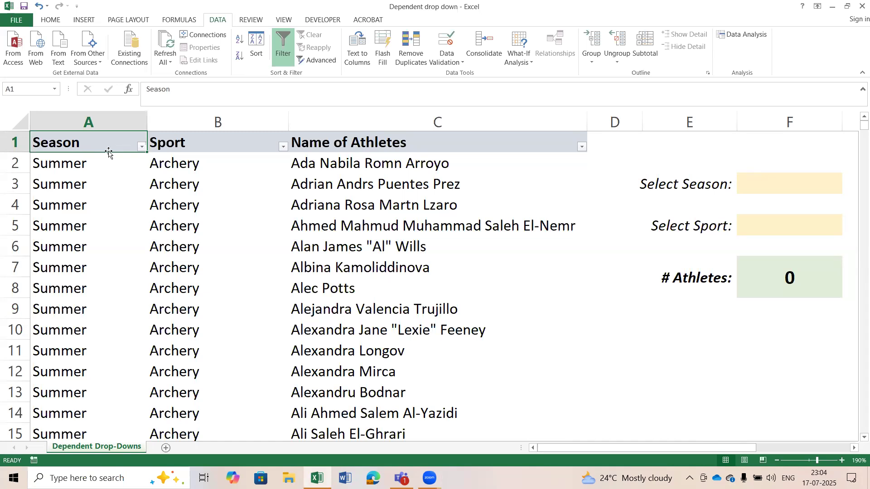
Review the Season column's filter options and the Sport and Name of Athletes column headers.
{"action": "left_click", "coordinate": [142, 146]}
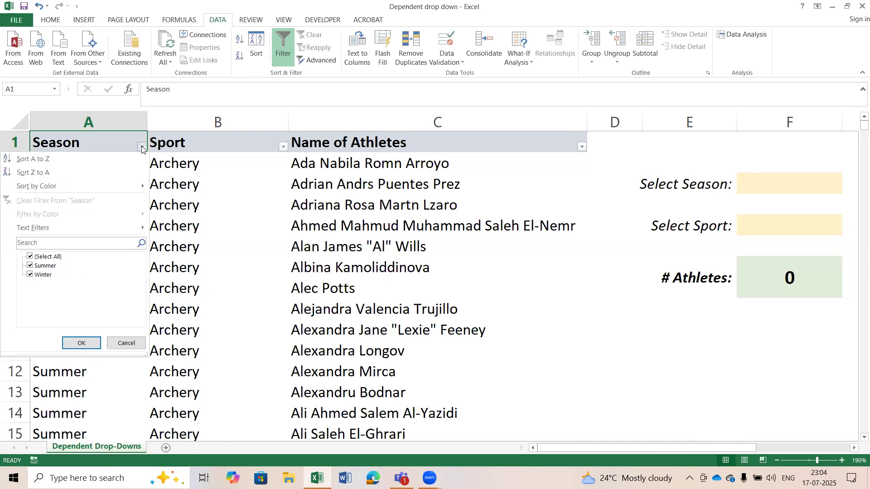
{"action": "left_click", "coordinate": [184, 145]}
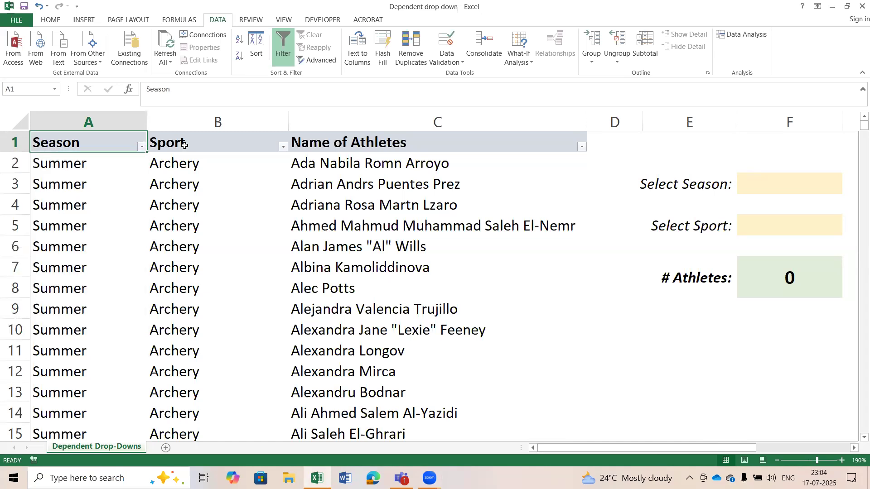
{"action": "left_click", "coordinate": [221, 143]}
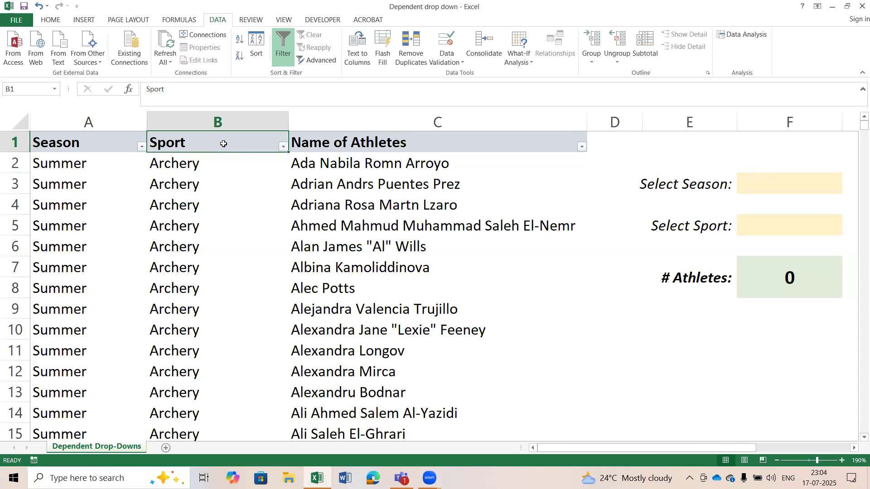
{"action": "left_click", "coordinate": [365, 142]}
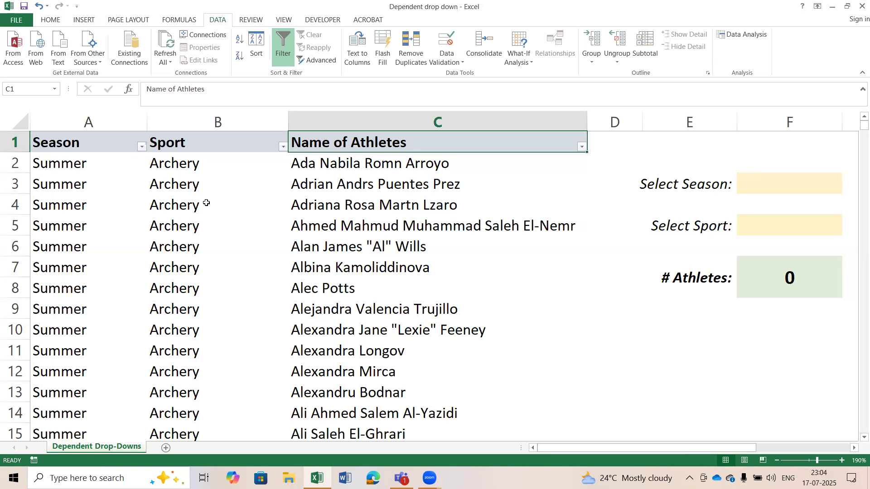
Add a list data validation to the Select Season cell F3 with =$H$2:$H$3 as its source.
{"action": "left_click_drag", "start_coordinate": [644, 447], "coordinate": [744, 451]}
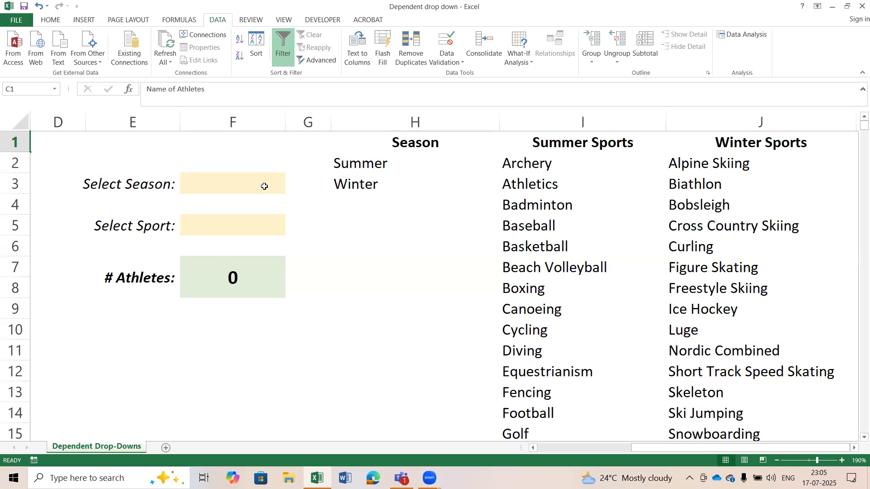
{"action": "left_click", "coordinate": [233, 187]}
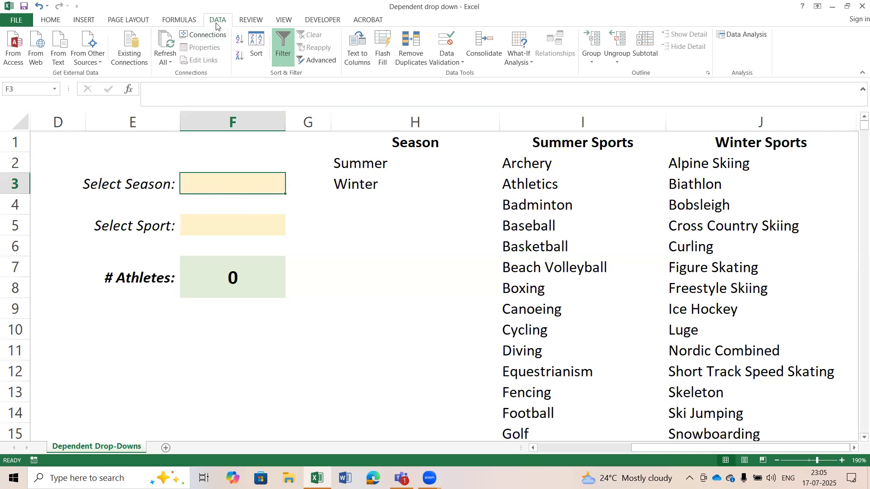
{"action": "left_click", "coordinate": [446, 43]}
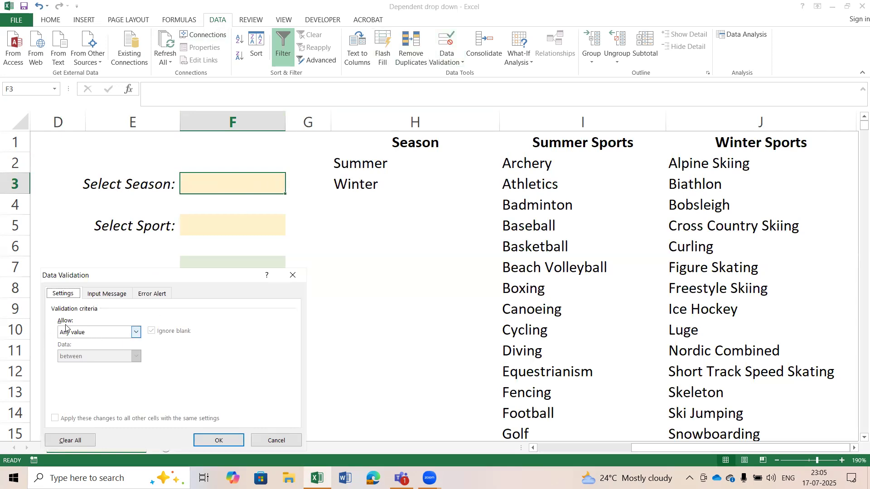
{"action": "left_click", "coordinate": [136, 332]}
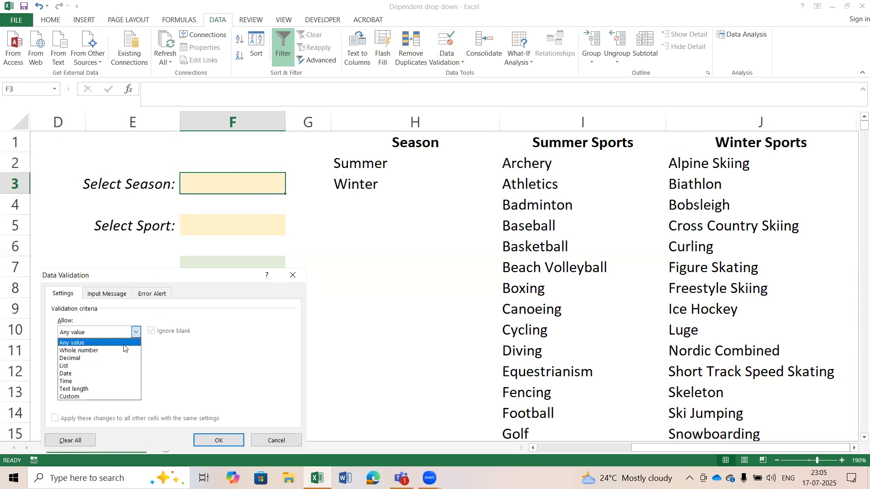
{"action": "left_click", "coordinate": [106, 362]}
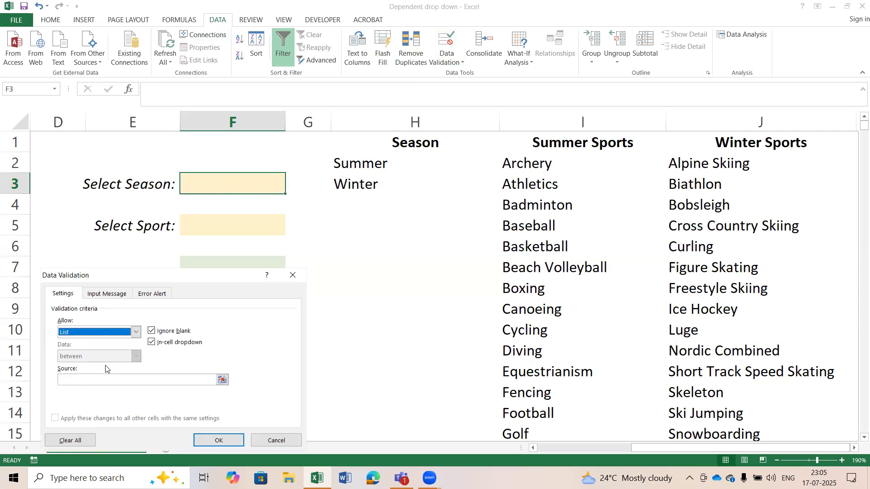
{"action": "left_click", "coordinate": [218, 380]}
{"action": "left_click", "coordinate": [222, 379]}
{"action": "left_click_drag", "start_coordinate": [372, 163], "coordinate": [385, 183]}
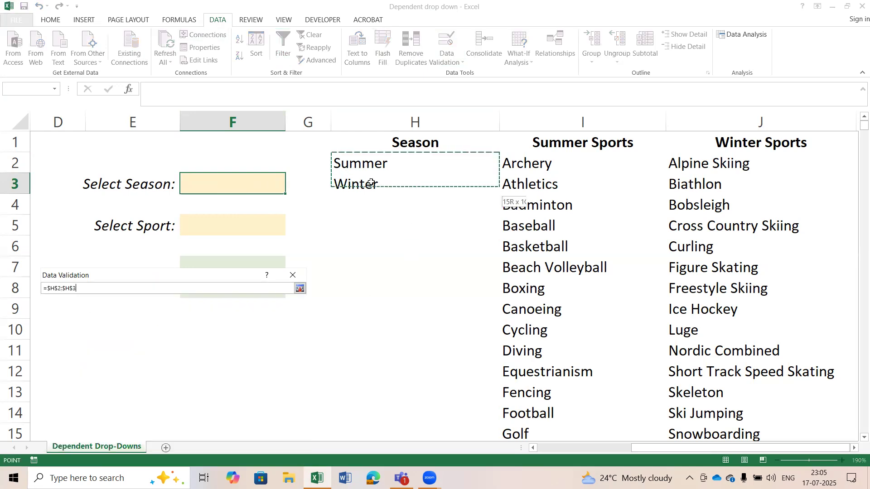
{"action": "left_click", "coordinate": [300, 289]}
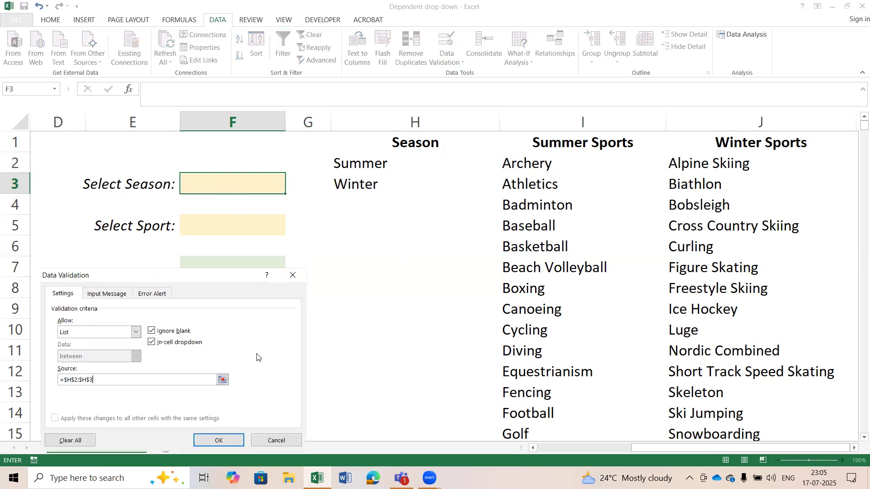
{"action": "left_click", "coordinate": [222, 440]}
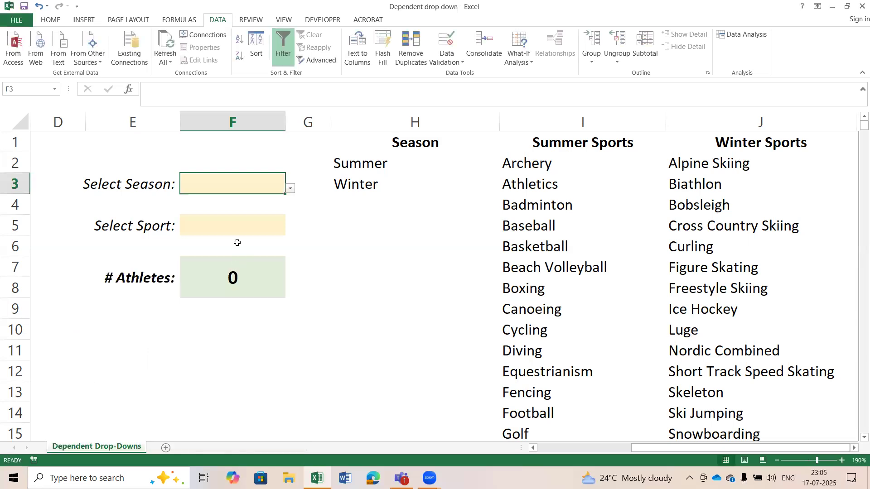
Choose Summer from the season drop-down in F3 and go to the Select Sport cell F5.
{"action": "left_click", "coordinate": [290, 188]}
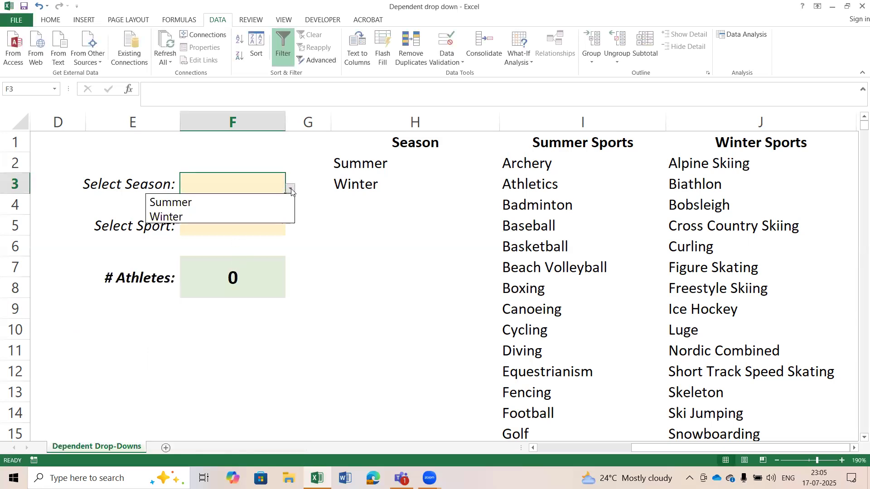
{"action": "left_click", "coordinate": [273, 203]}
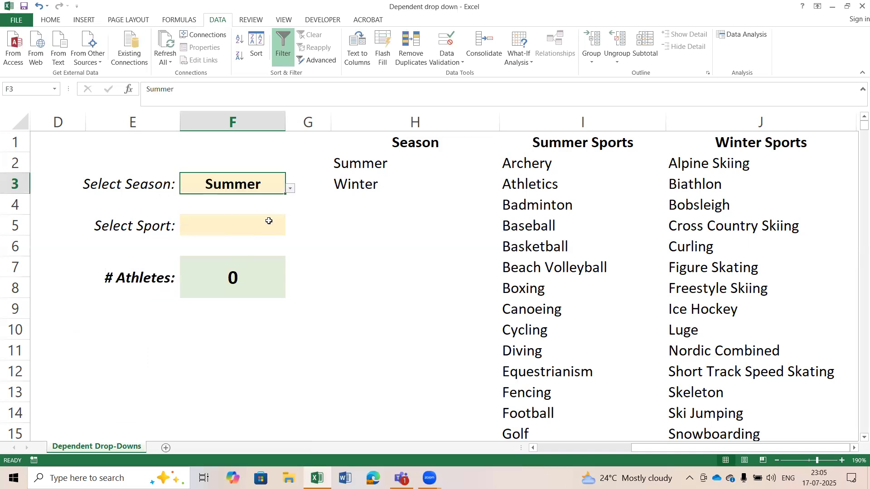
{"action": "left_click", "coordinate": [209, 222]}
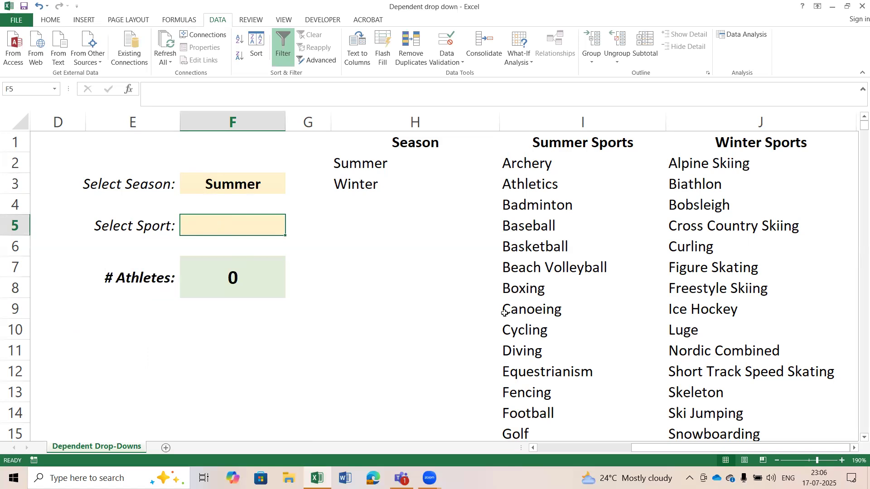
Name the list of summer sports in I2:I37 Summer.
{"action": "left_click", "coordinate": [561, 164]}
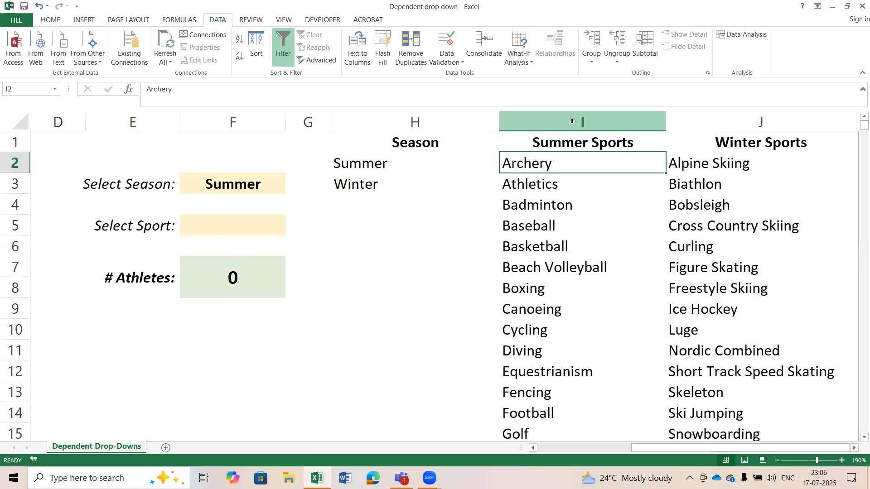
{"action": "double_click", "coordinate": [564, 172], "text": "shift"}
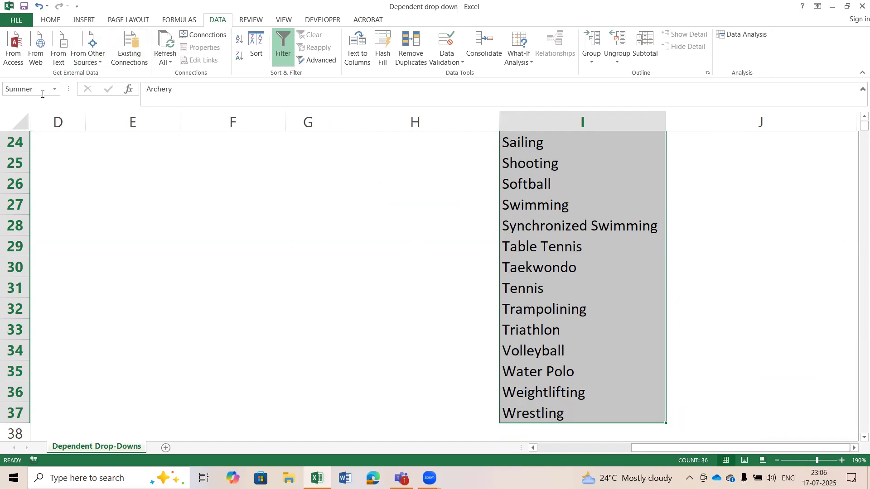
{"action": "scroll", "coordinate": [760, 268], "scroll_direction": "up", "scroll_amount": 8}
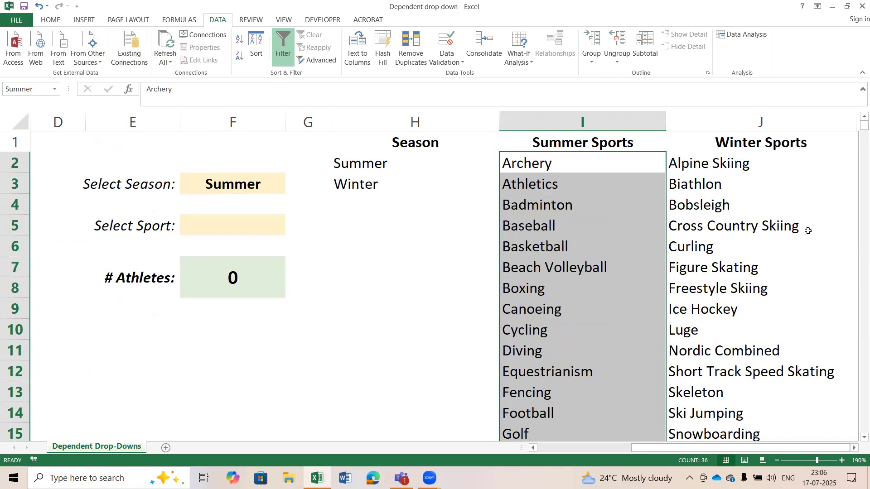
Name the list of winter sports in J2:J16 Winter.
{"action": "left_click", "coordinate": [713, 163]}
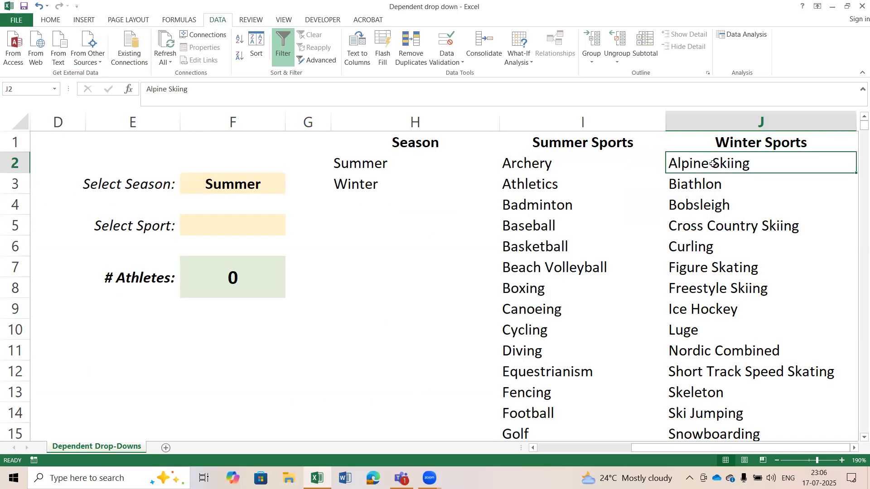
{"action": "left_click_drag", "start_coordinate": [712, 163], "coordinate": [725, 423]}
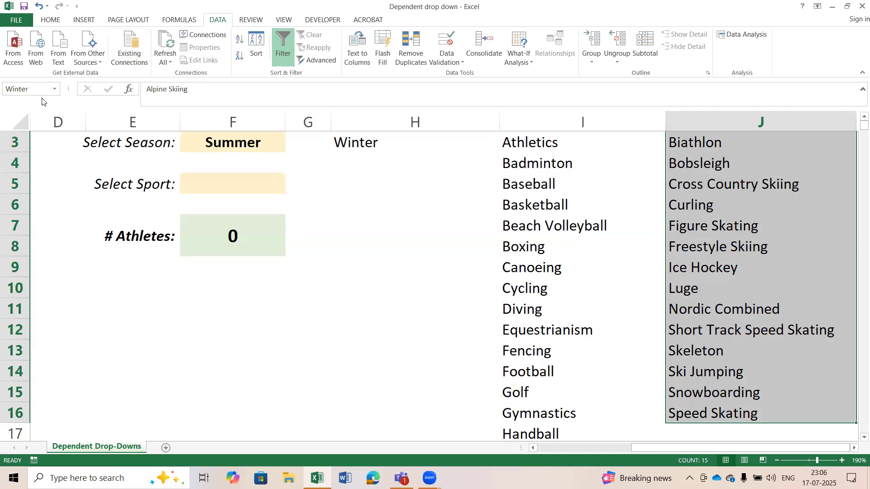
{"action": "scroll", "coordinate": [670, 274], "scroll_direction": "up", "scroll_amount": 1}
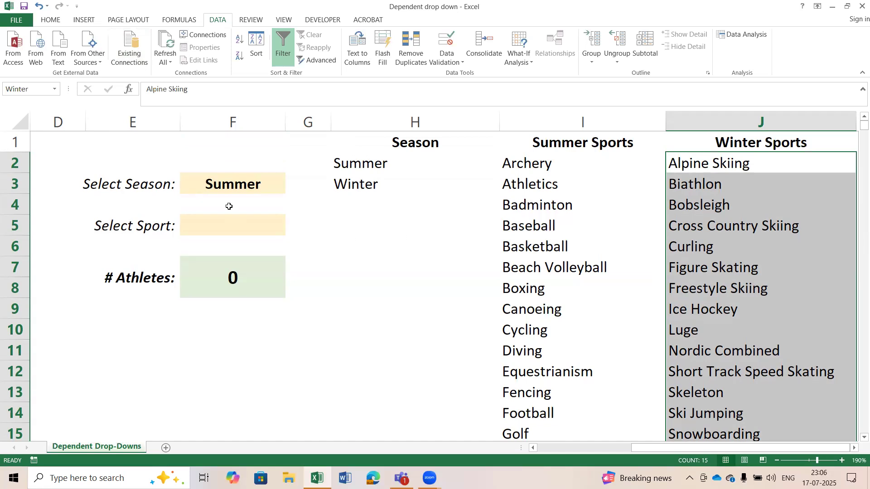
Add a list data validation to the Select Sport cell F5 with source =INDIRECT($F$3), and check its drop-down.
{"action": "left_click", "coordinate": [222, 189]}
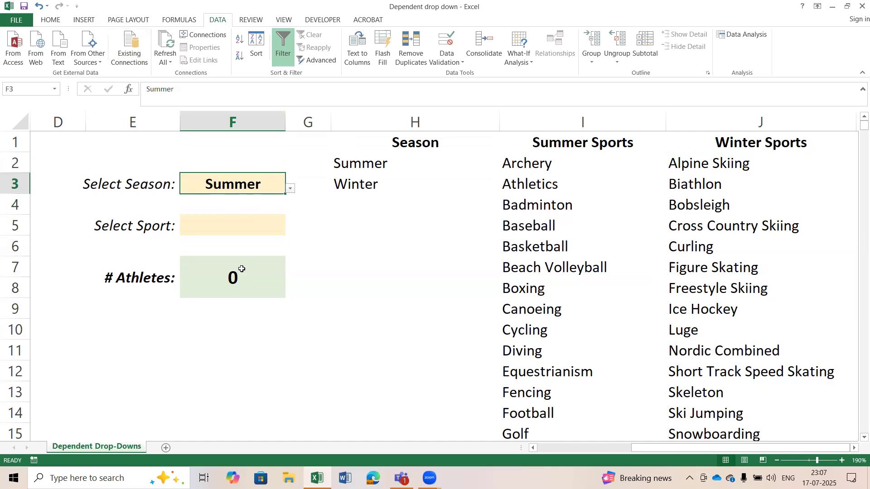
{"action": "left_click", "coordinate": [242, 228]}
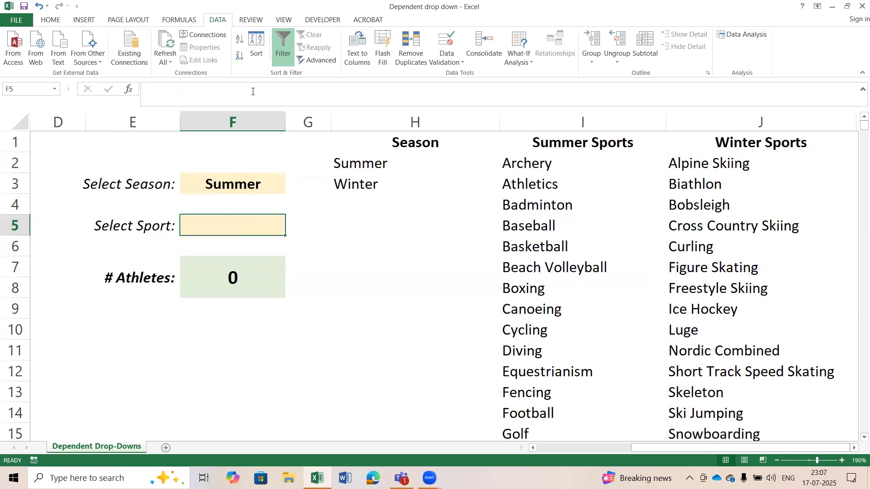
{"action": "left_click", "coordinate": [448, 62]}
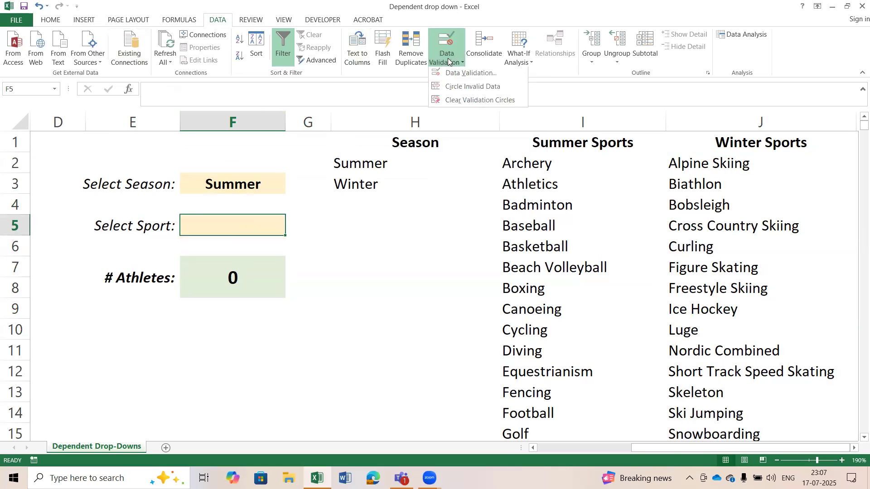
{"action": "left_click", "coordinate": [467, 75]}
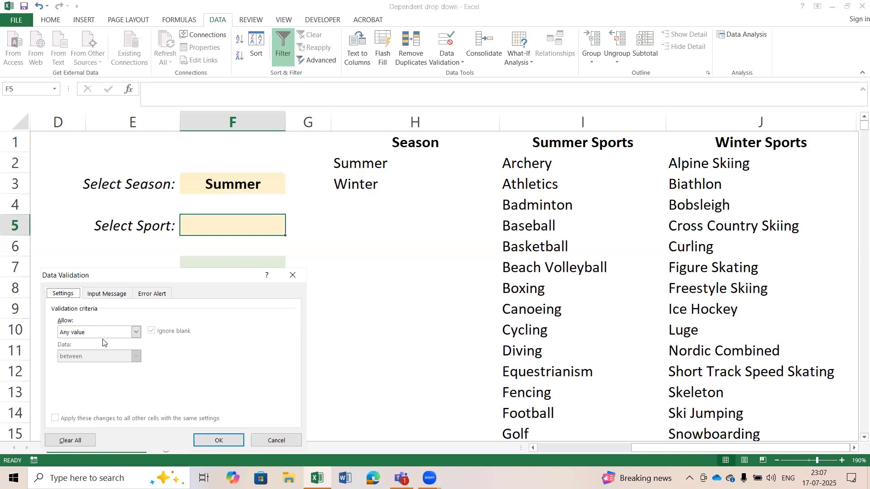
{"action": "left_click", "coordinate": [135, 334]}
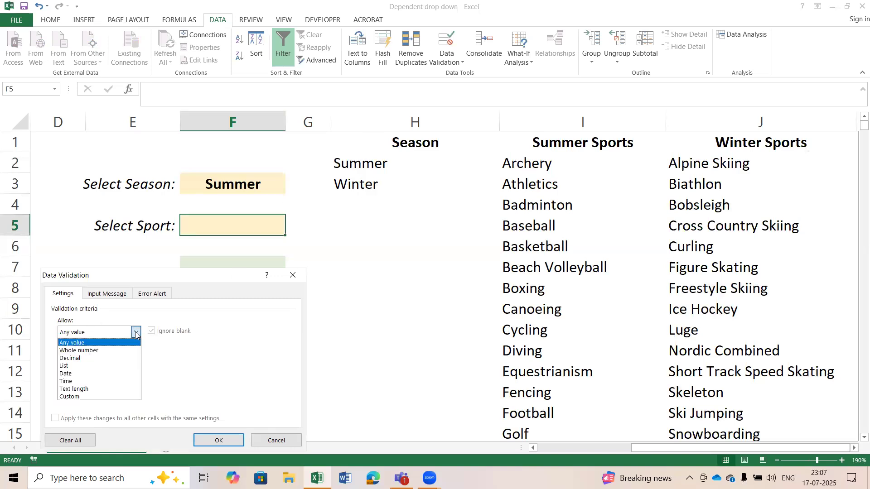
{"action": "left_click", "coordinate": [122, 366]}
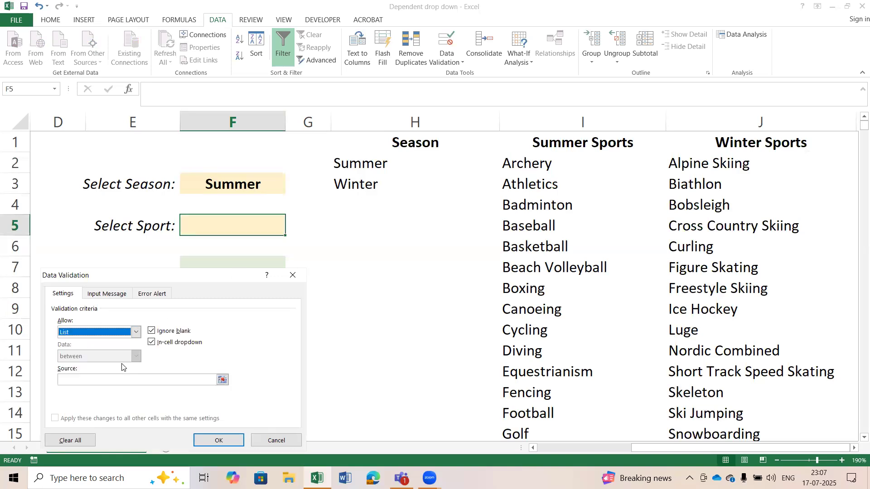
{"action": "left_click", "coordinate": [95, 382]}
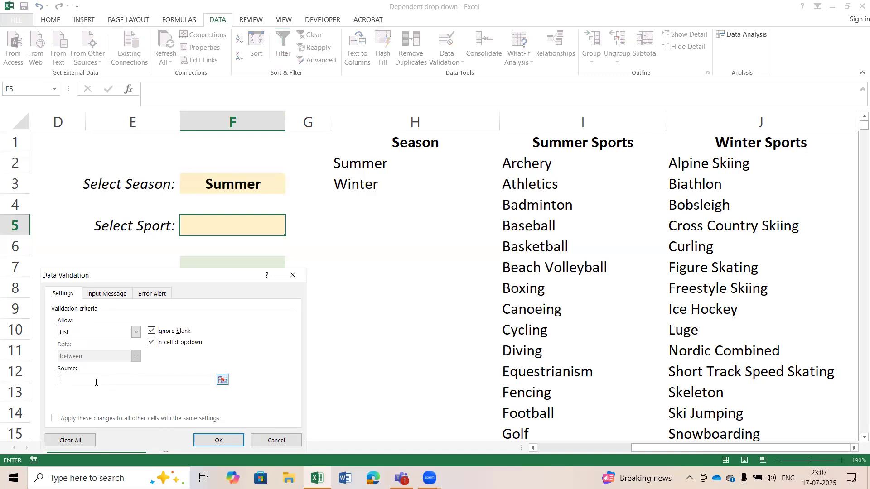
{"action": "type", "text": "=INDIRECT("}
{"action": "left_click", "coordinate": [232, 185]}
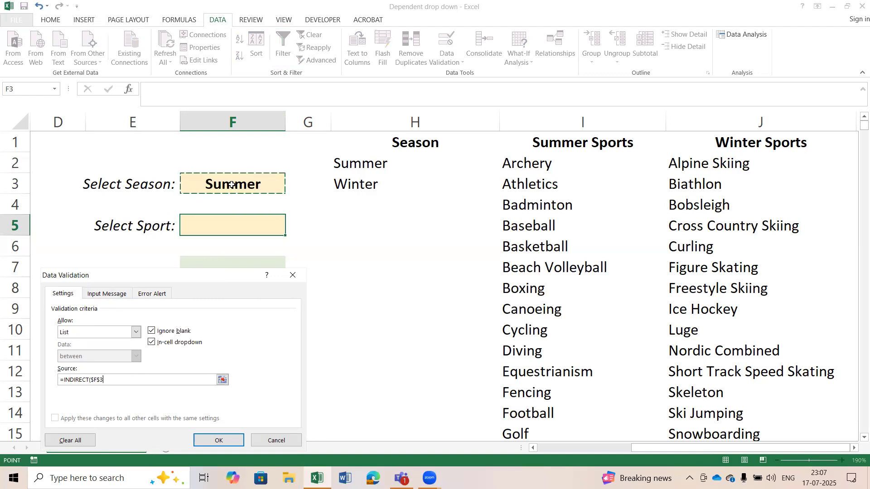
{"action": "type", "text": ")"}
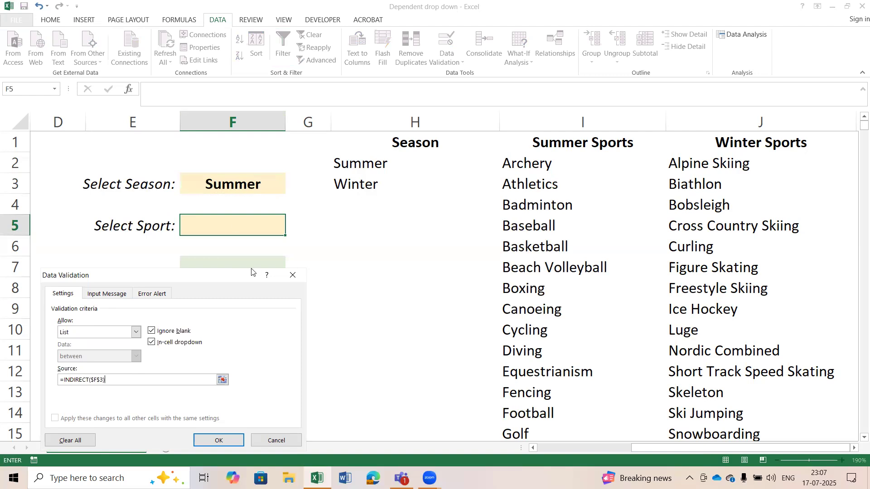
{"action": "left_click", "coordinate": [216, 440]}
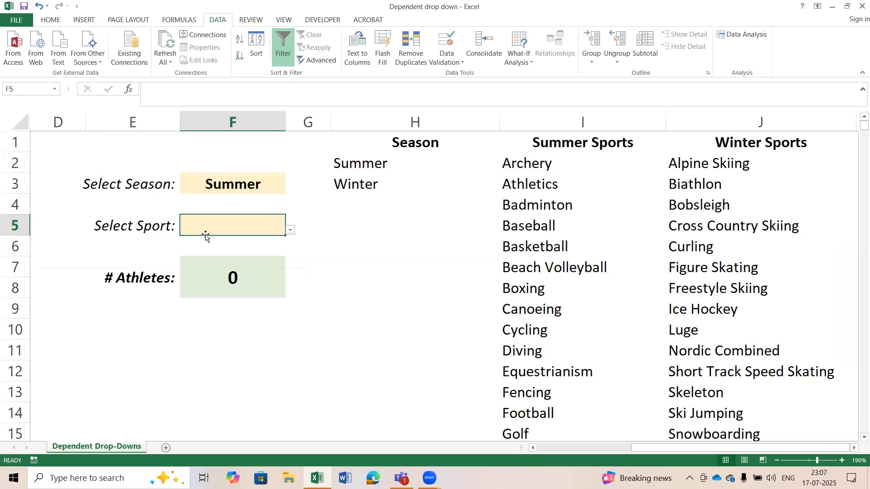
{"action": "left_click", "coordinate": [290, 230]}
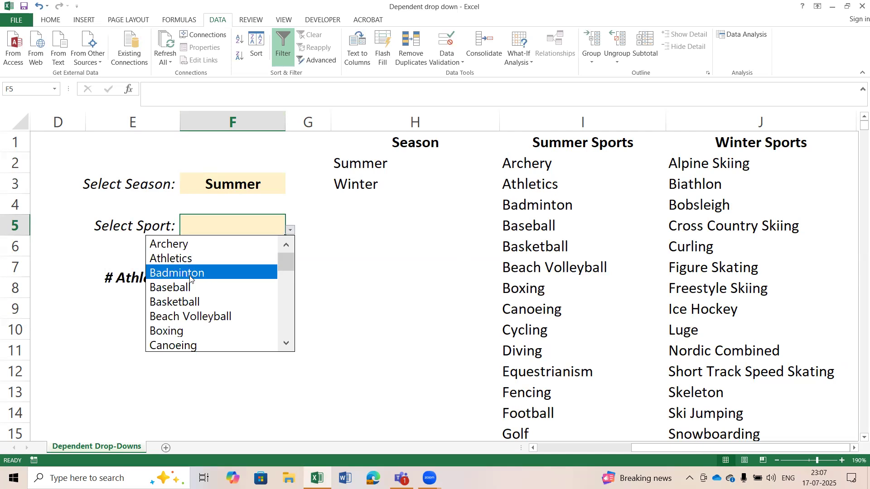
{"action": "key", "text": "Escape"}
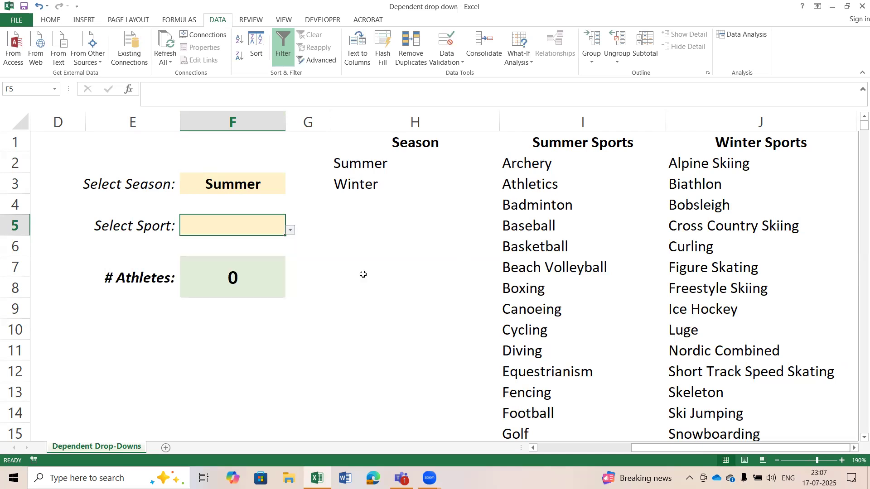
Switch the season in F3 to Winter and open the sport drop-down in F5.
{"action": "left_click", "coordinate": [232, 185]}
{"action": "left_click", "coordinate": [291, 189]}
{"action": "left_click", "coordinate": [266, 213]}
{"action": "left_click", "coordinate": [255, 223]}
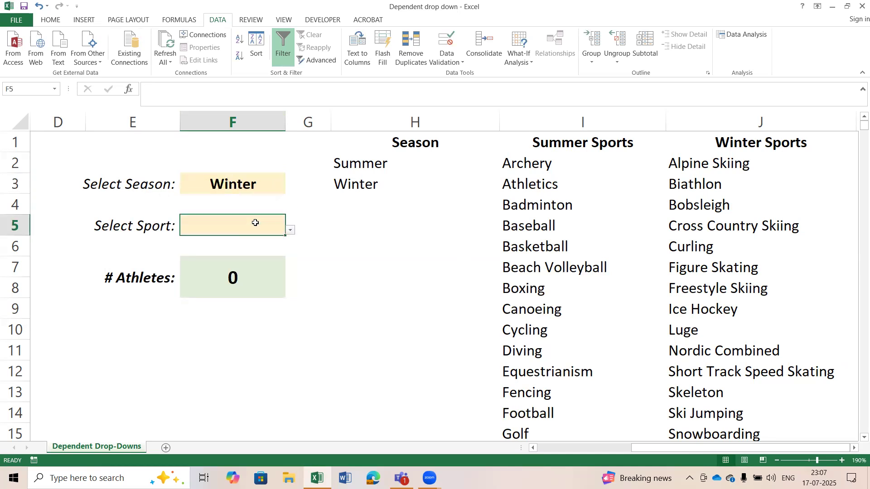
{"action": "left_click", "coordinate": [290, 231]}
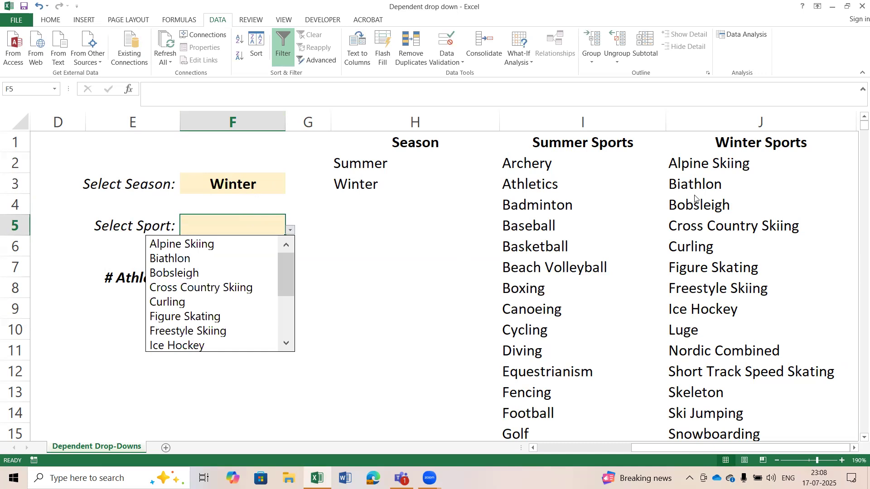
Choose Alpine Skiing as the sport in F5 from the drop-down list for the winter season.
{"action": "key", "text": "Escape"}
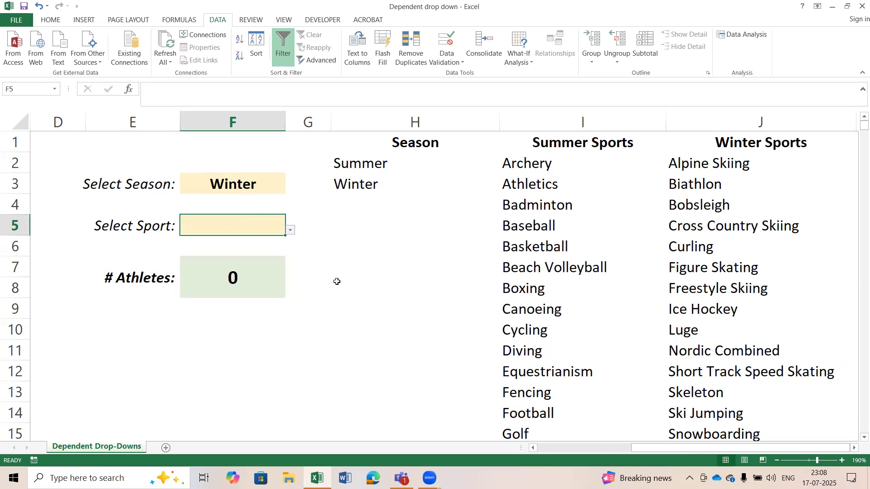
{"action": "left_click", "coordinate": [289, 231]}
{"action": "left_click", "coordinate": [249, 246]}
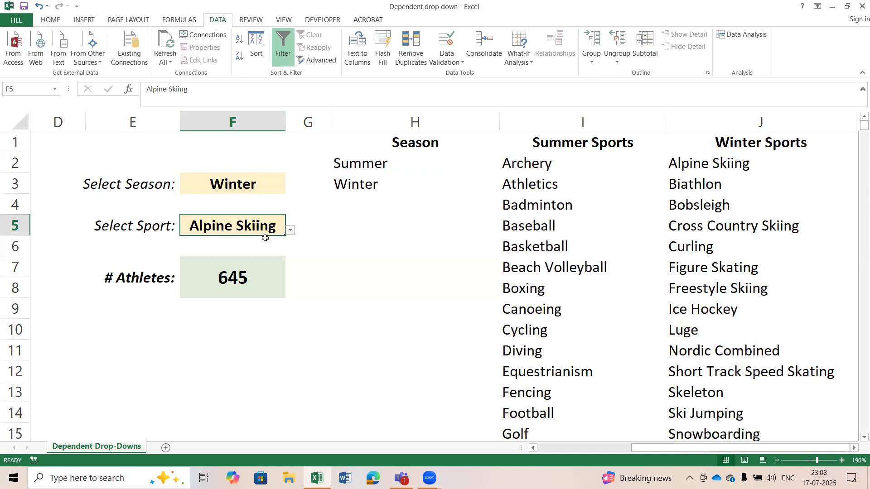
Switch the season in F3 to Summer and choose Basketball as the sport in F5.
{"action": "left_click", "coordinate": [256, 185]}
{"action": "left_click", "coordinate": [290, 188]}
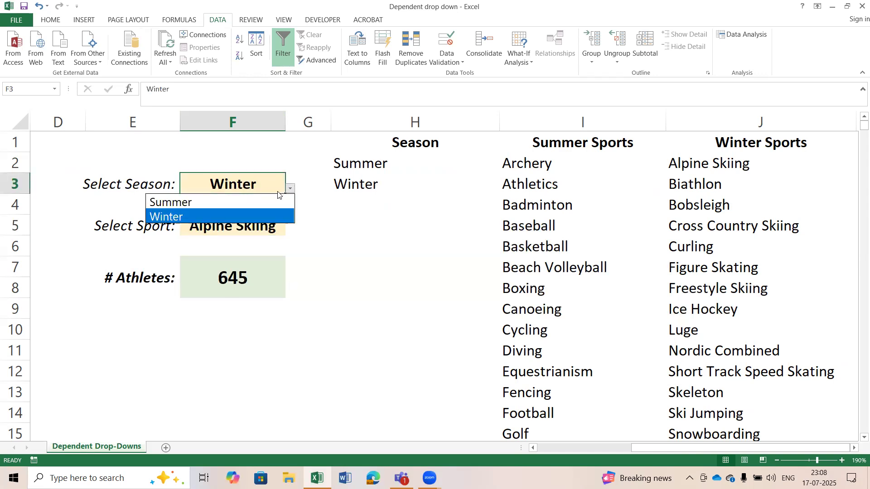
{"action": "left_click", "coordinate": [252, 201]}
{"action": "left_click", "coordinate": [260, 232]}
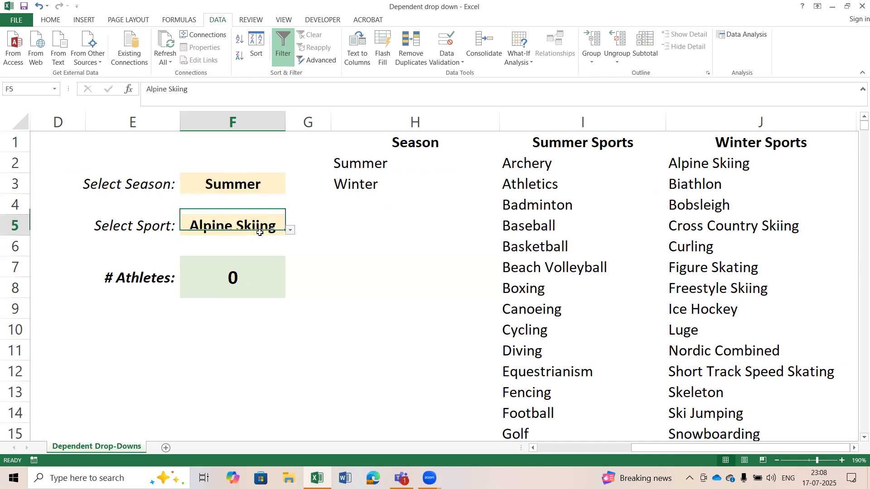
{"action": "left_click", "coordinate": [290, 230]}
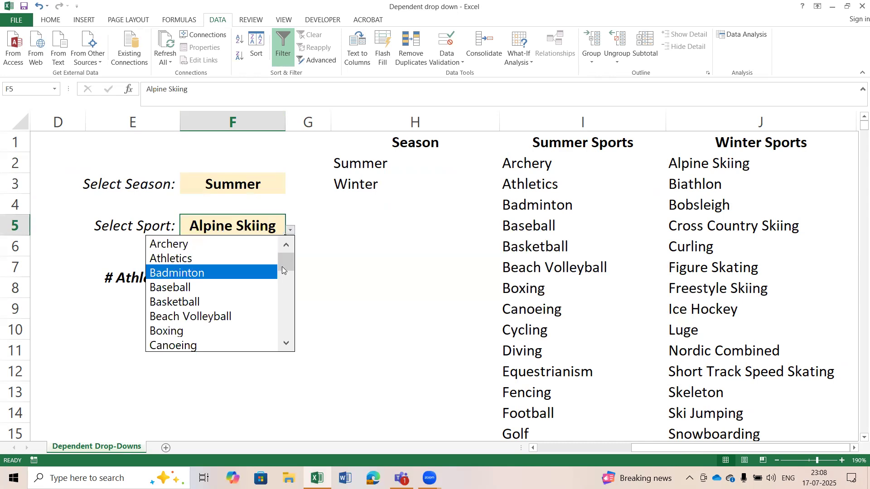
{"action": "left_click", "coordinate": [209, 305]}
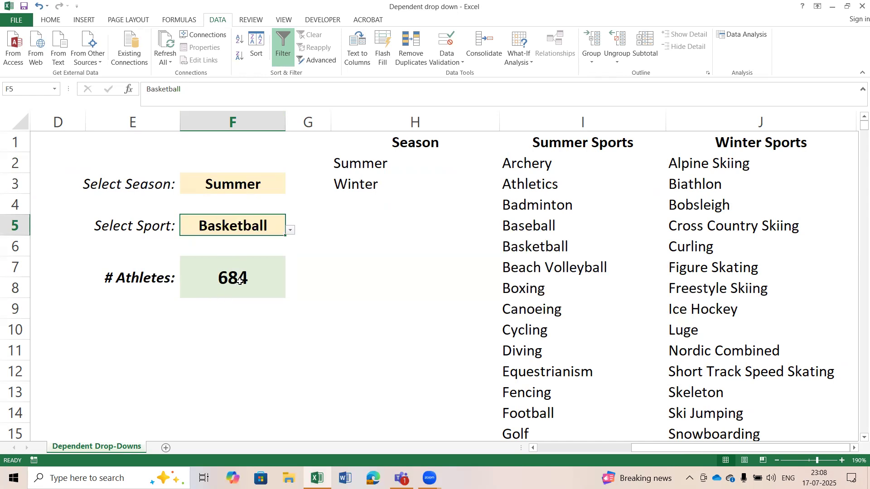
Review the formula in the # Athletes cell and the data validation settings of the Select Sport cell F5.
{"action": "left_click", "coordinate": [274, 287]}
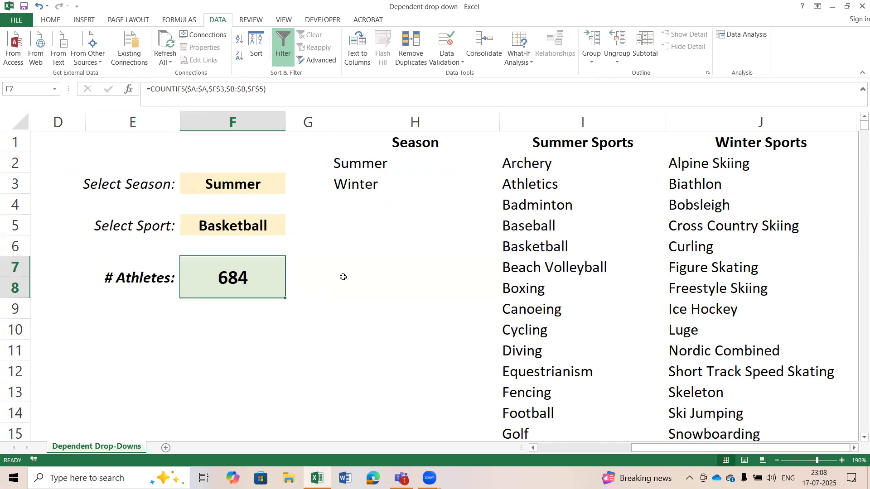
{"action": "left_click", "coordinate": [233, 227]}
{"action": "left_click", "coordinate": [451, 59]}
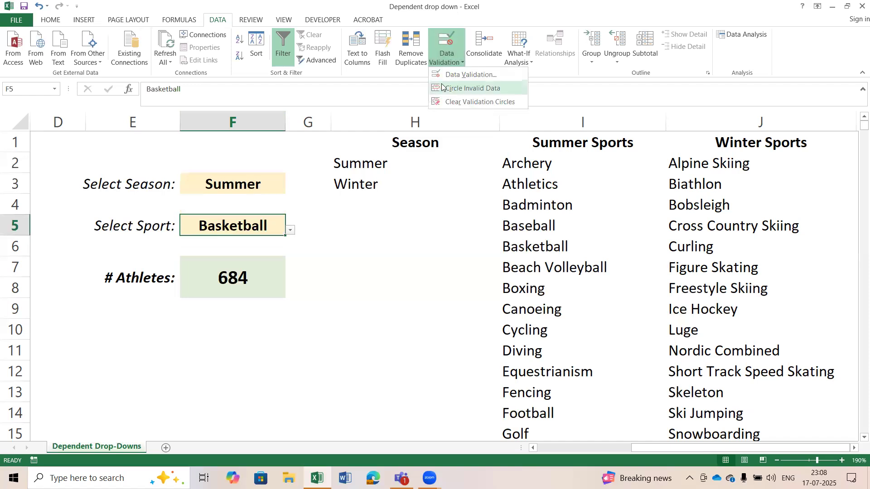
{"action": "left_click", "coordinate": [453, 73]}
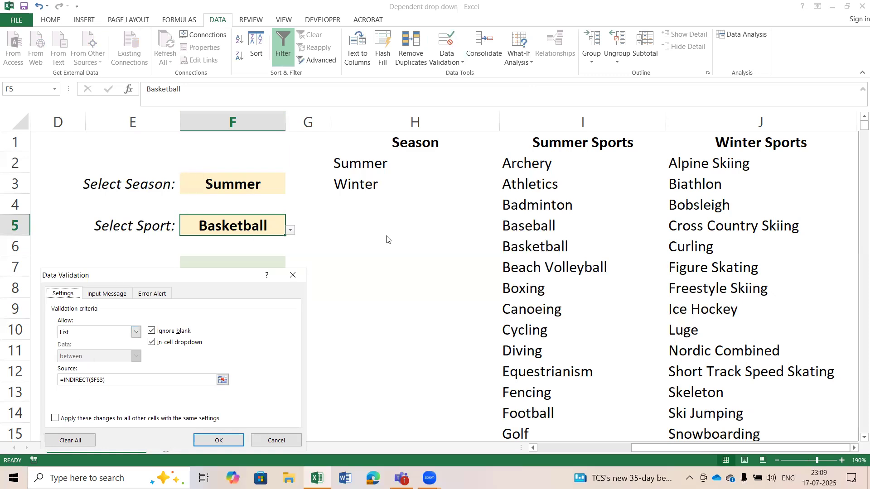
{"action": "left_click", "coordinate": [209, 437]}
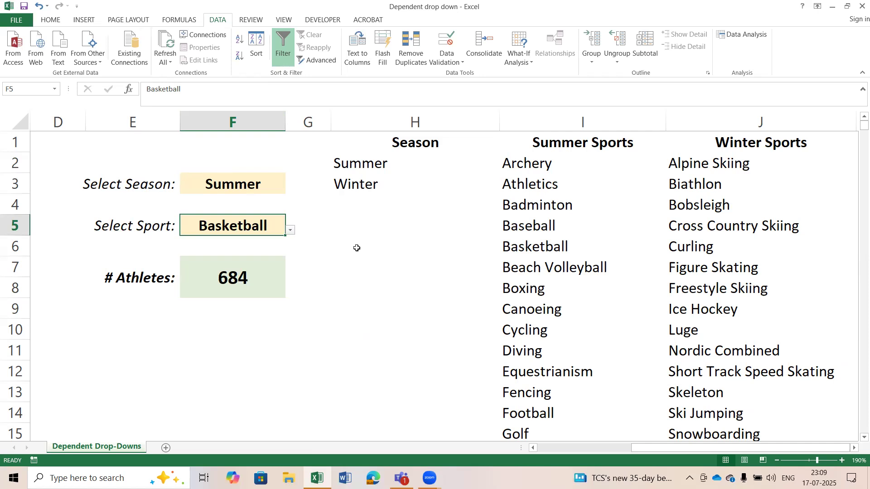
Choose Summer again from the season drop-down in F3 and select the sport cell F5.
{"action": "left_click", "coordinate": [252, 185]}
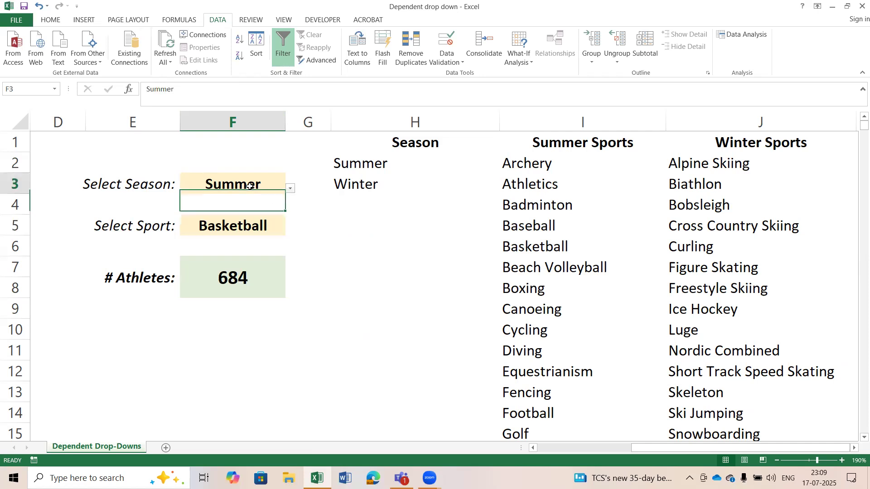
{"action": "left_click", "coordinate": [290, 189]}
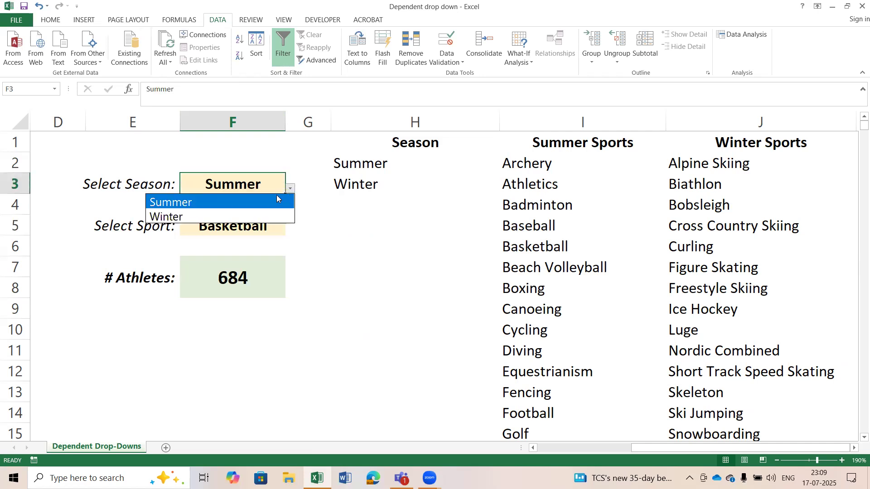
{"action": "left_click", "coordinate": [231, 207]}
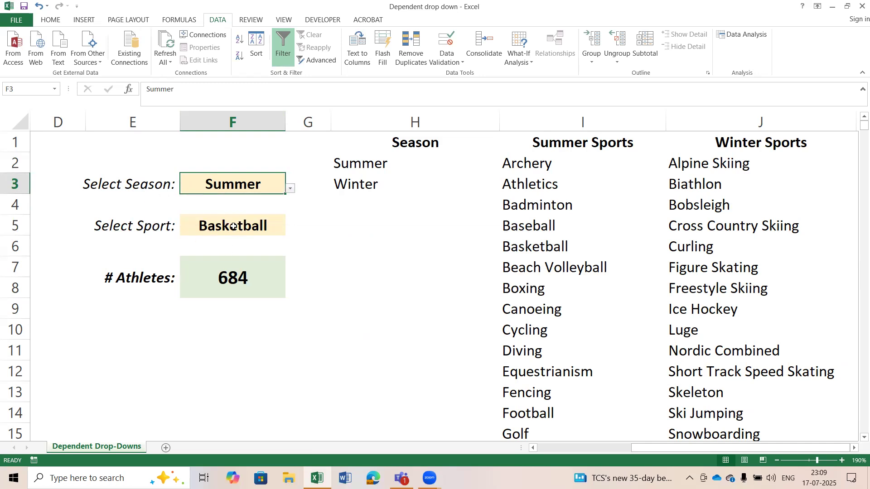
{"action": "left_click", "coordinate": [262, 226]}
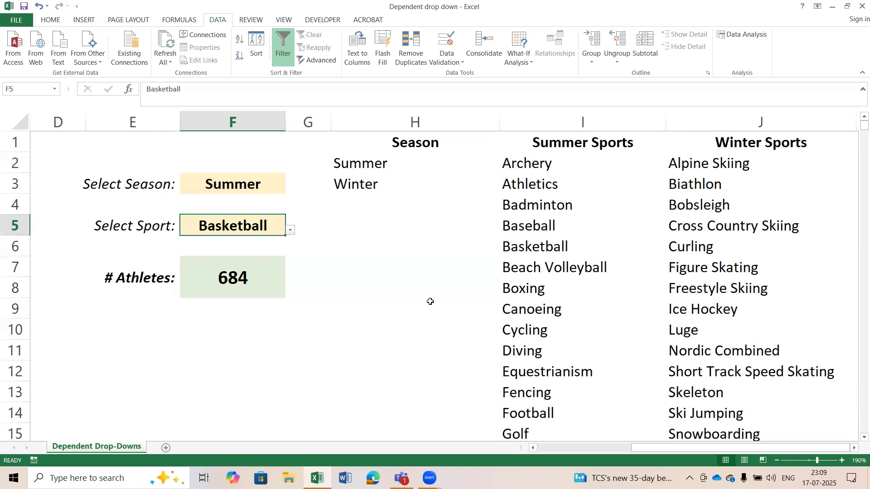
{"action": "key", "text": "alt+Tab"}
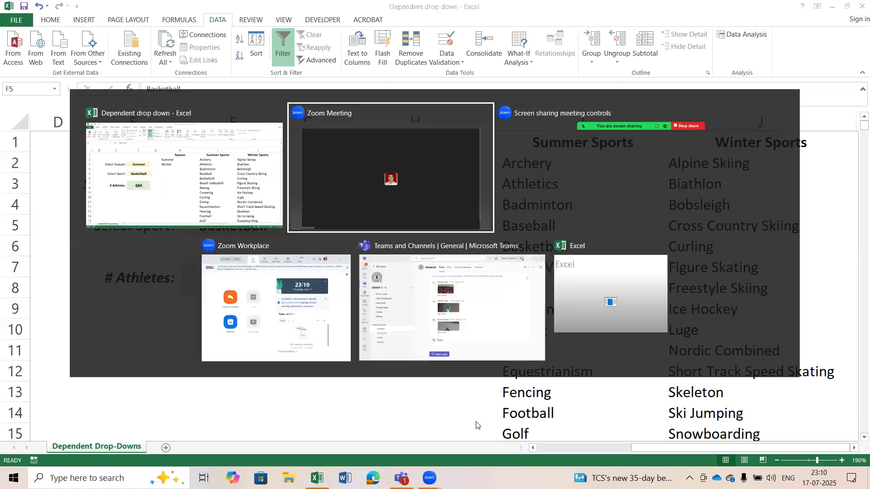